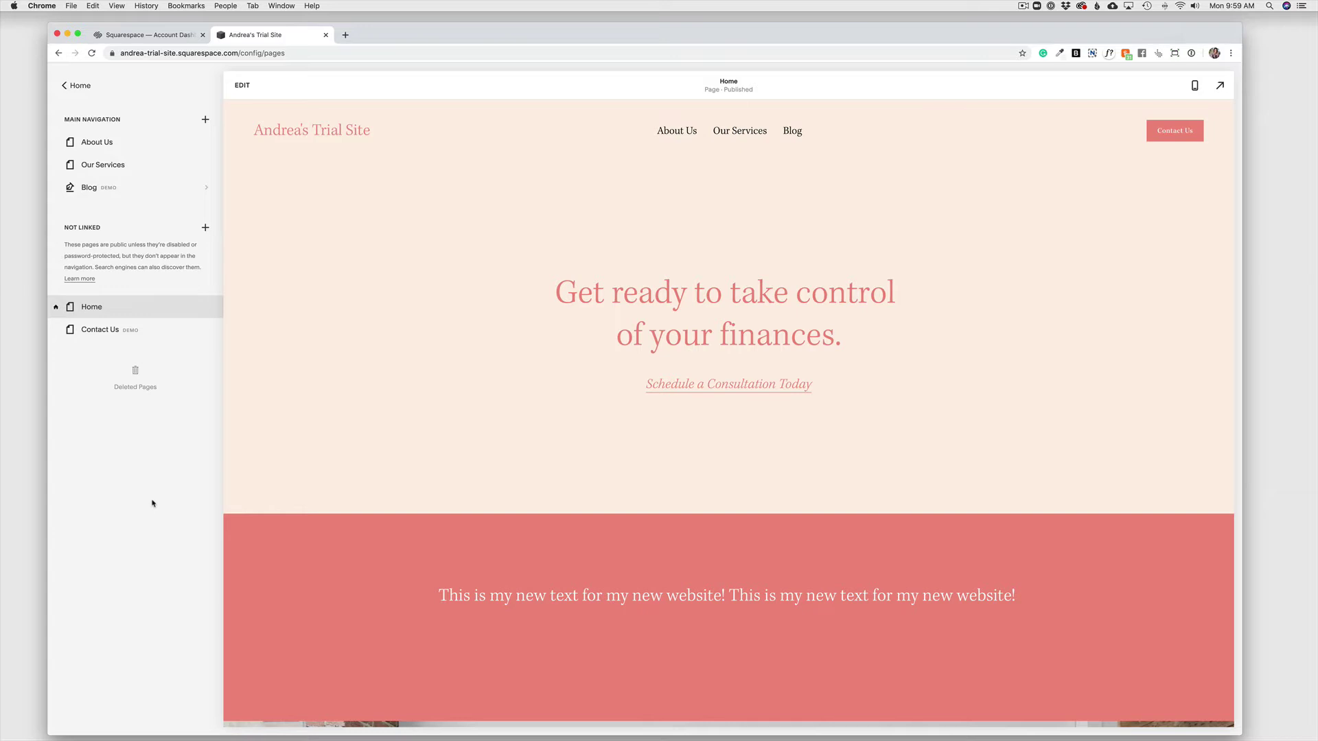
- Use the '< Home' back link to leave the Home page in the Pages panel
left_click(156, 505)
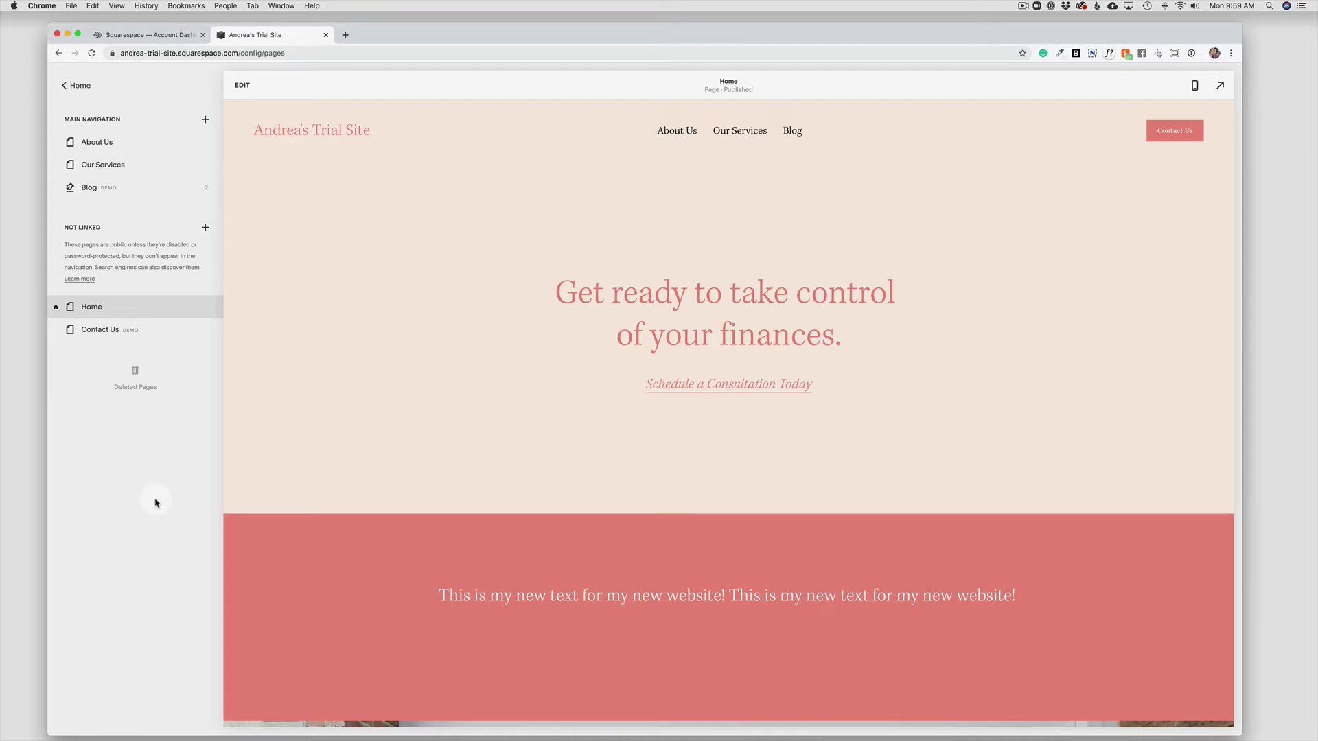
- Go to Marketing > Announcement Bar from the main menu
left_click(81, 87)
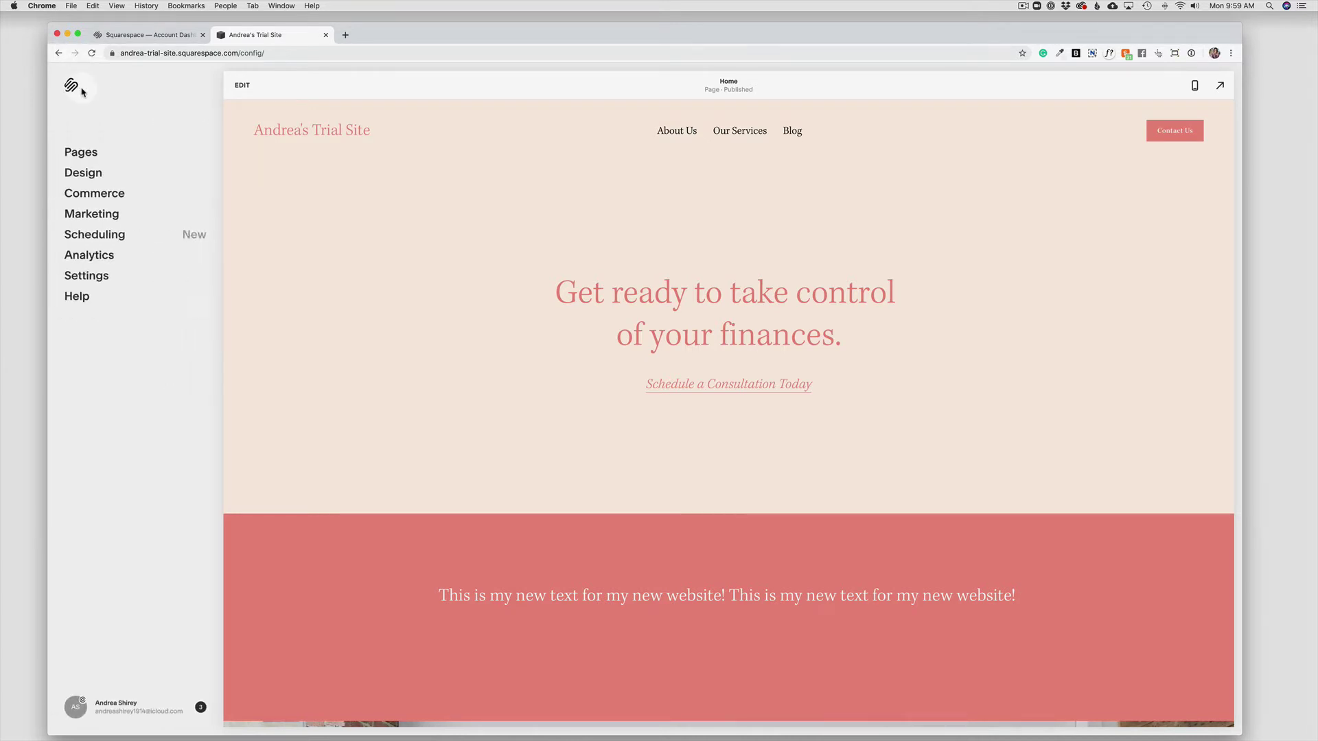
left_click(103, 221)
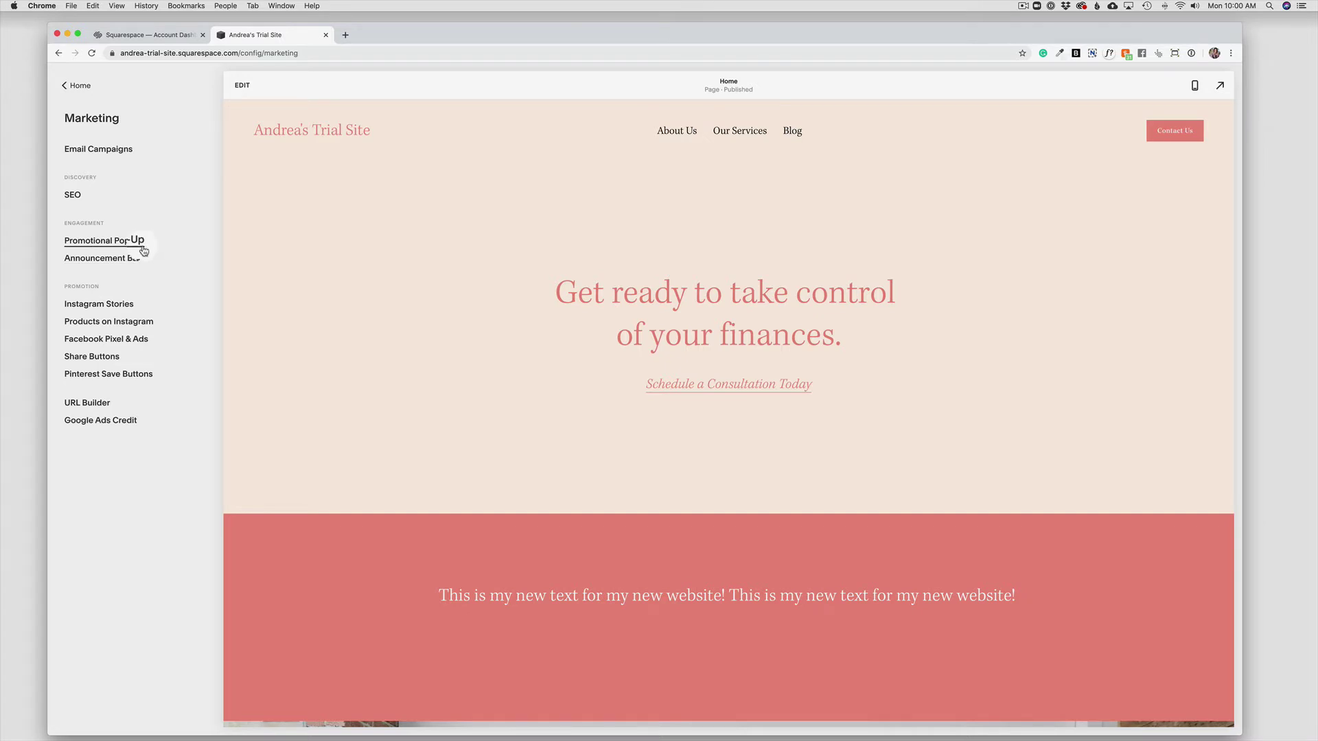
left_click(92, 261)
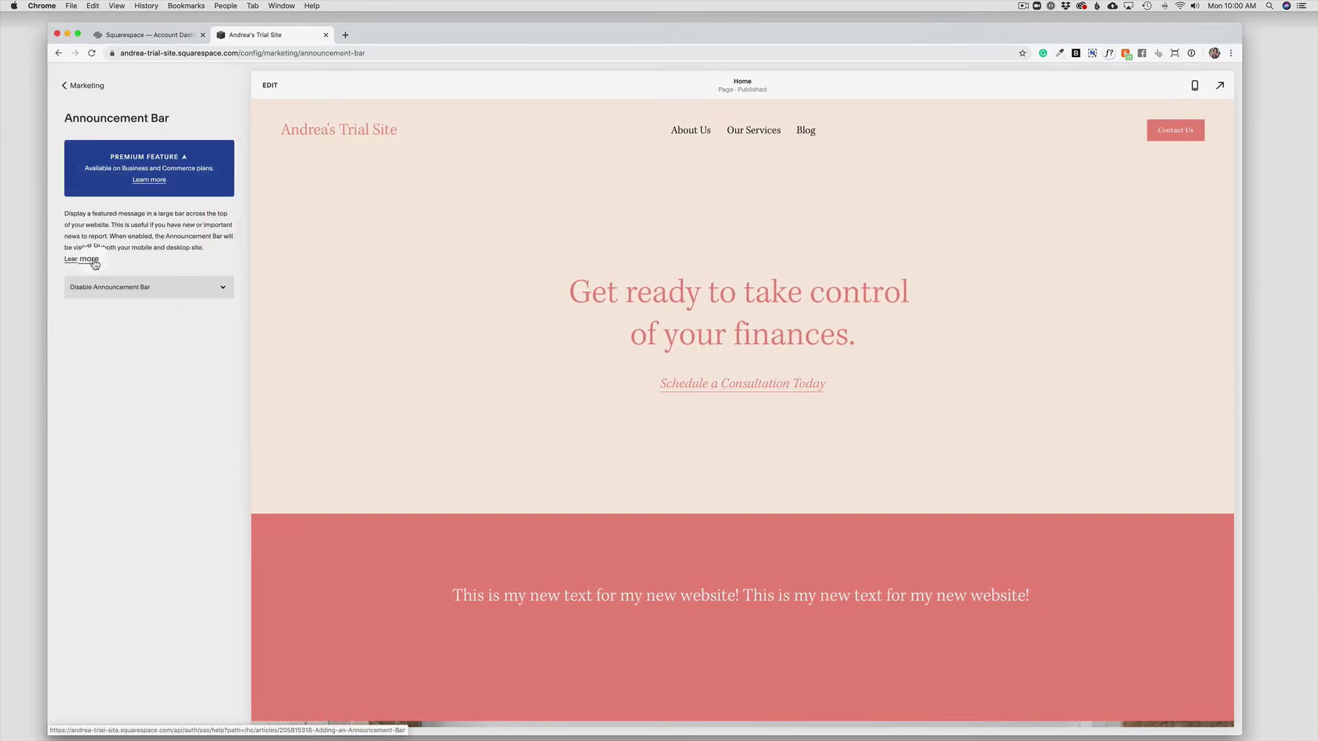
- Enable the announcement bar, keeping the message 'Now offering brand new services'
left_click(137, 288)
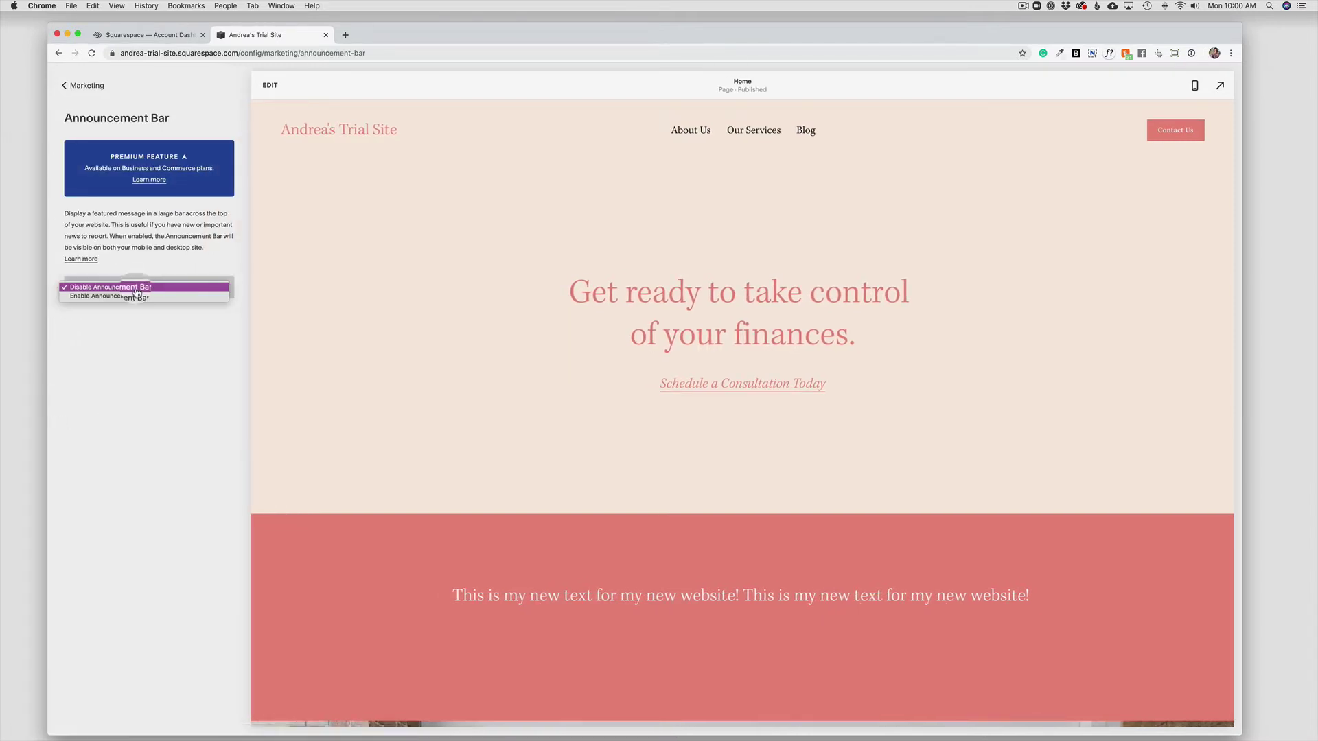
left_click(135, 296)
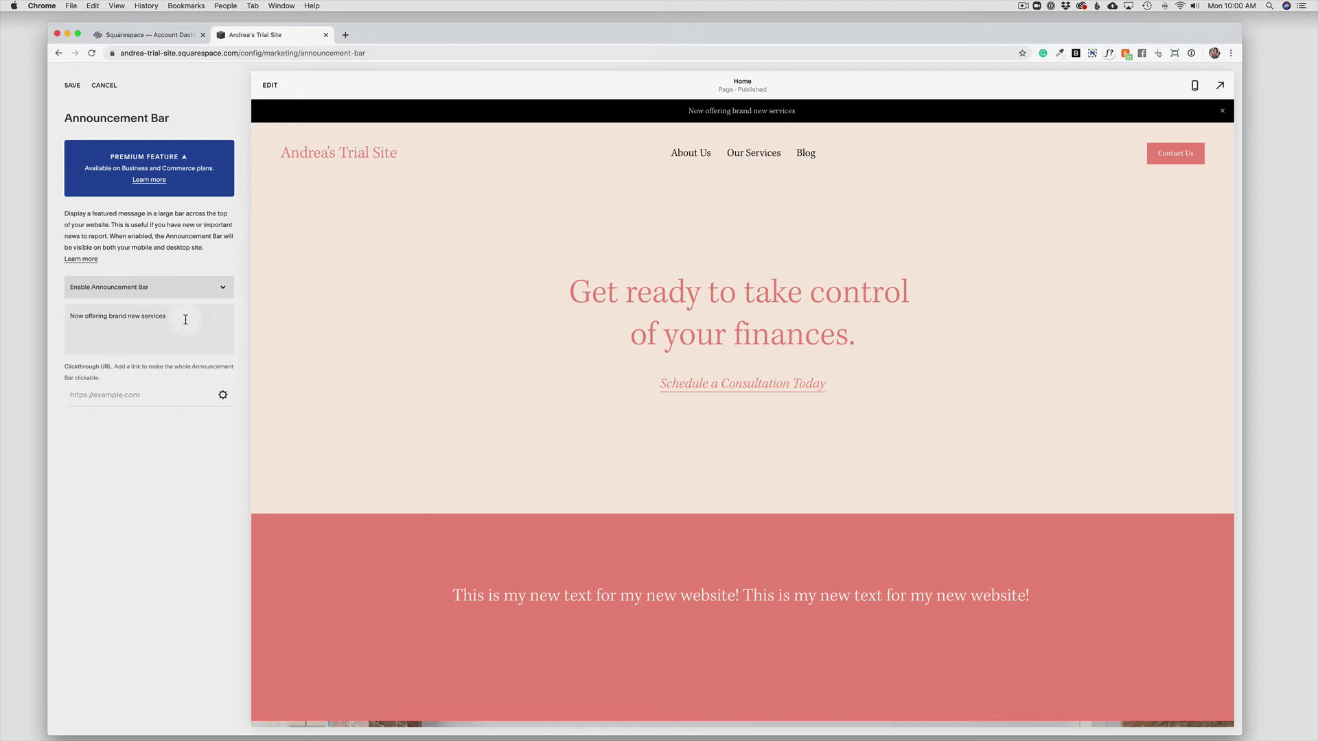
left_click_drag(175, 317, 63, 312)
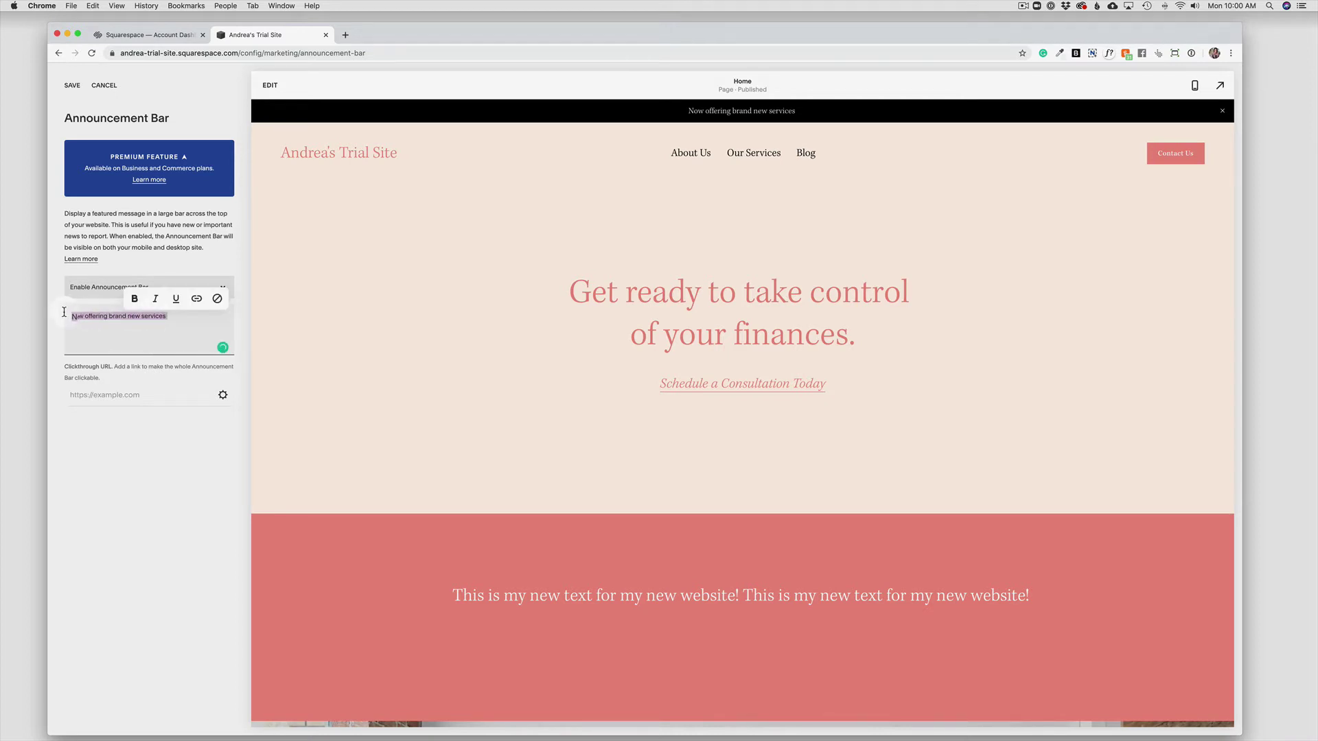
key("BackSpace")
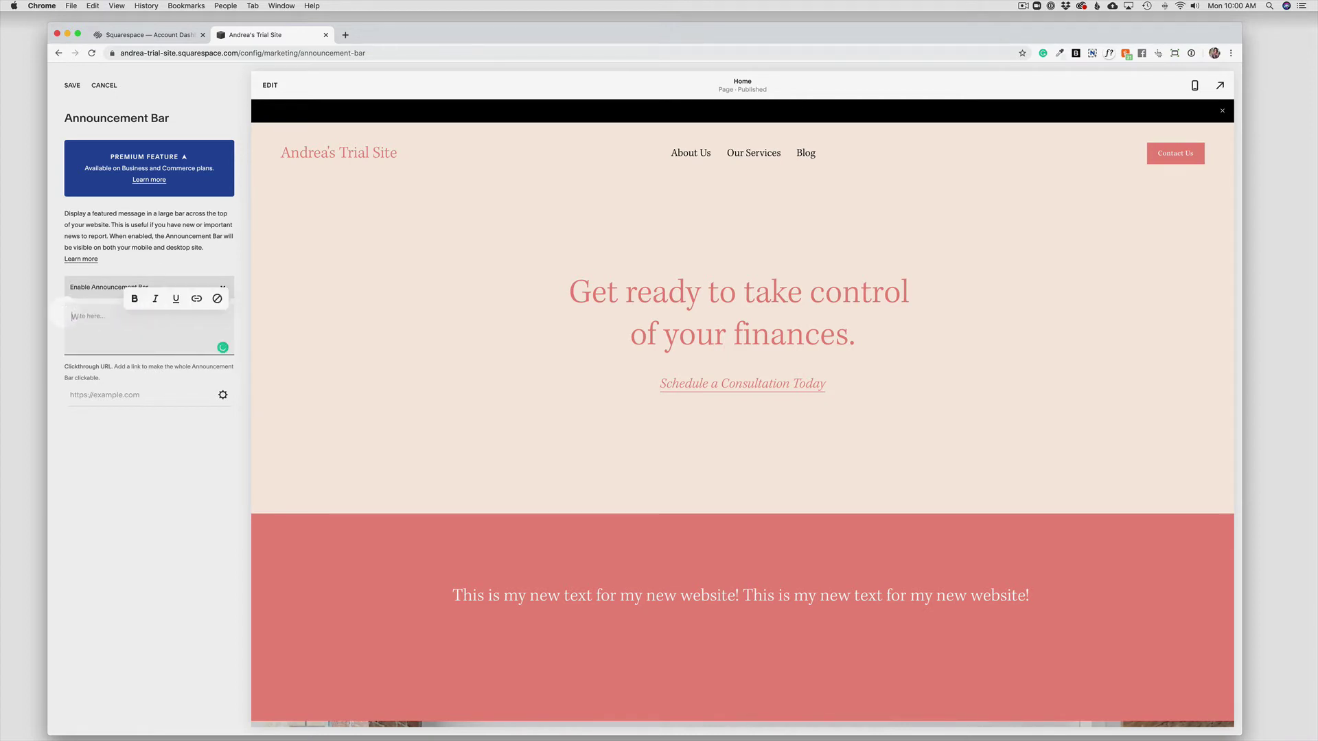
key("super+z")
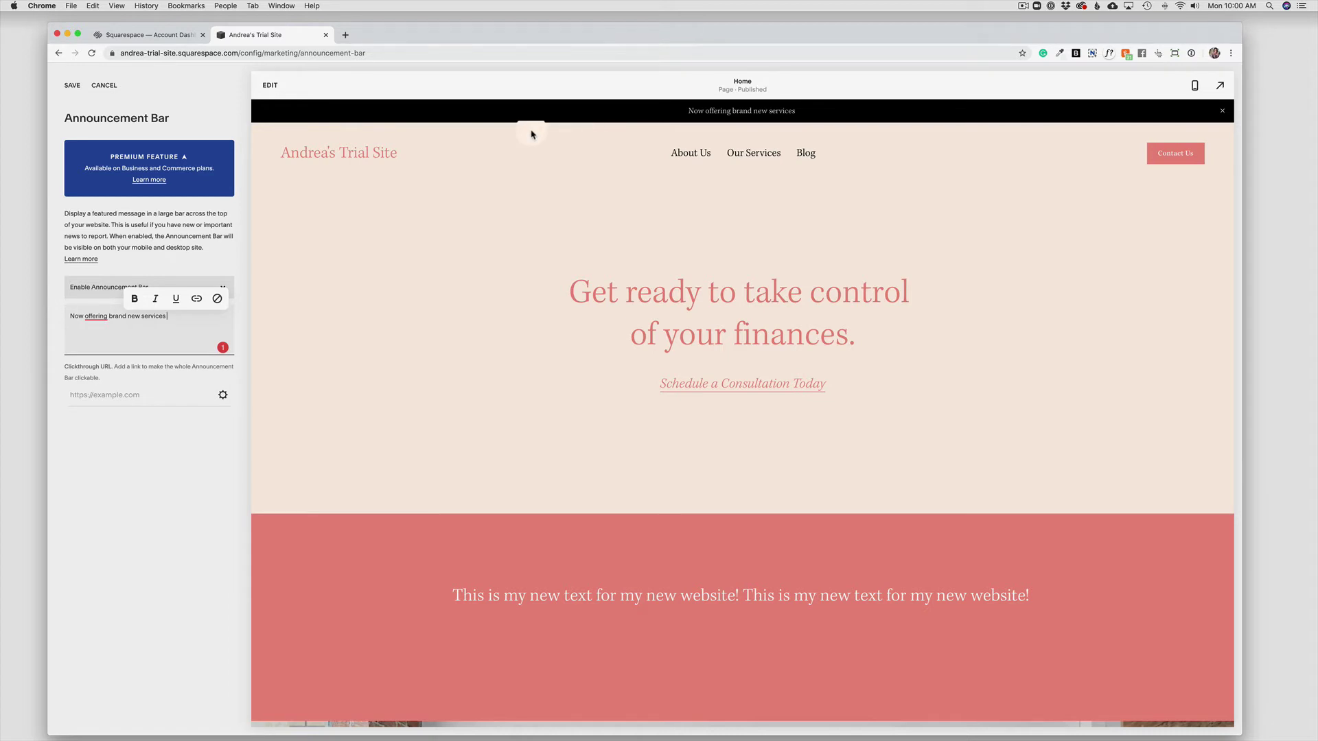
mouse_move(97, 317)
- Set the bar's clickthrough URL to the Our Services page (/our-services)
left_click(87, 395)
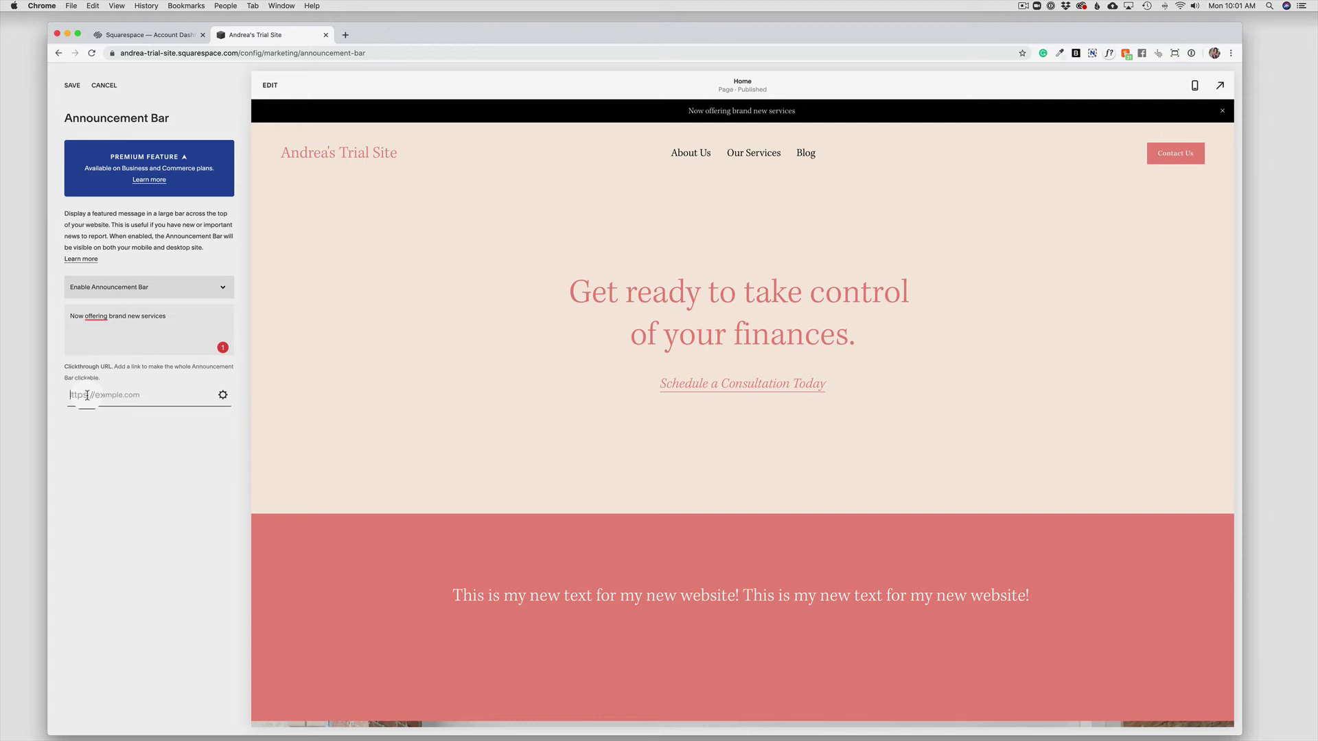
left_click(223, 396)
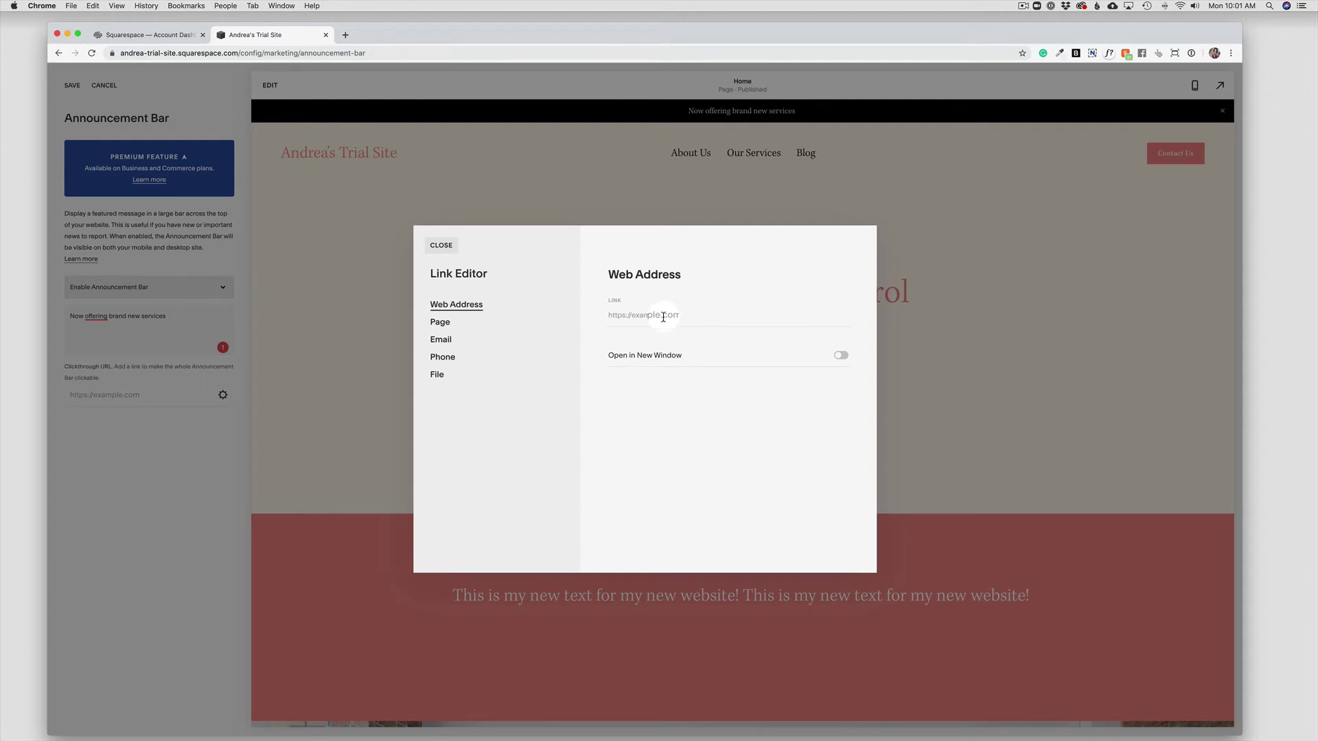
left_click(446, 325)
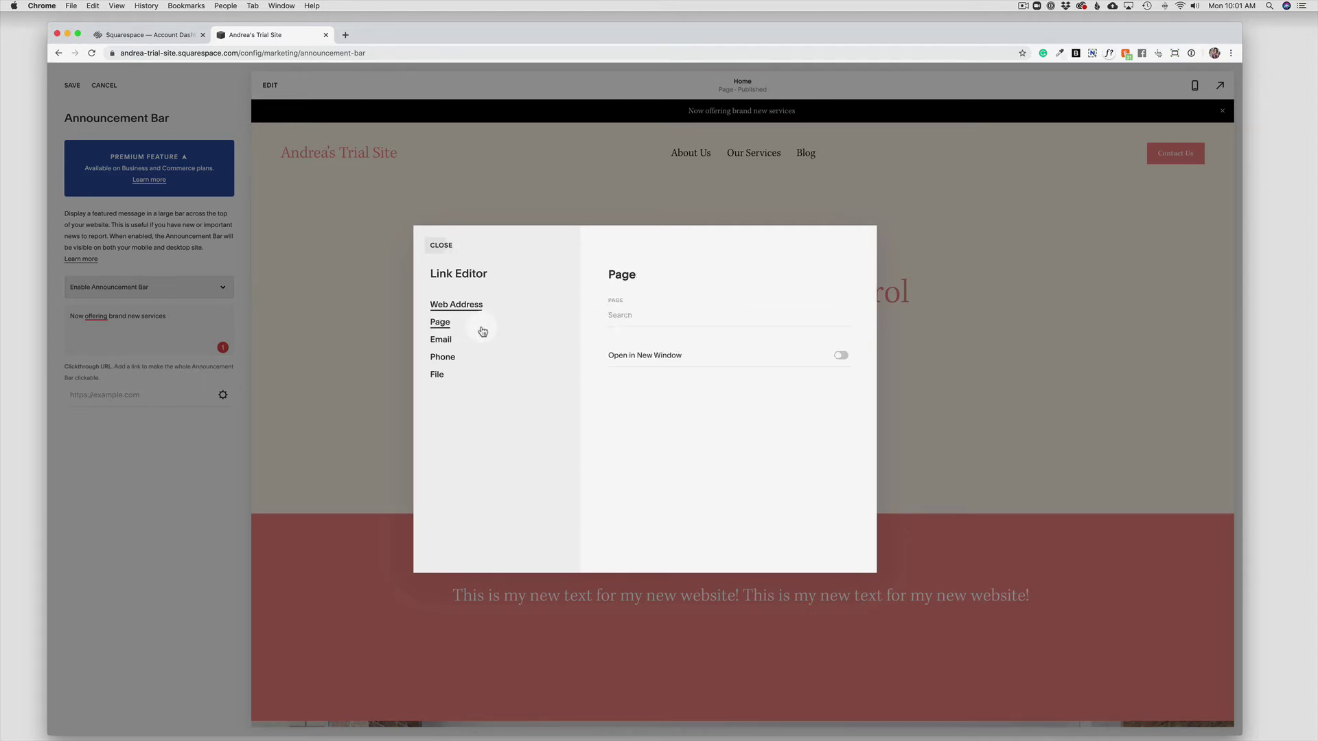
left_click(669, 313)
left_click(670, 348)
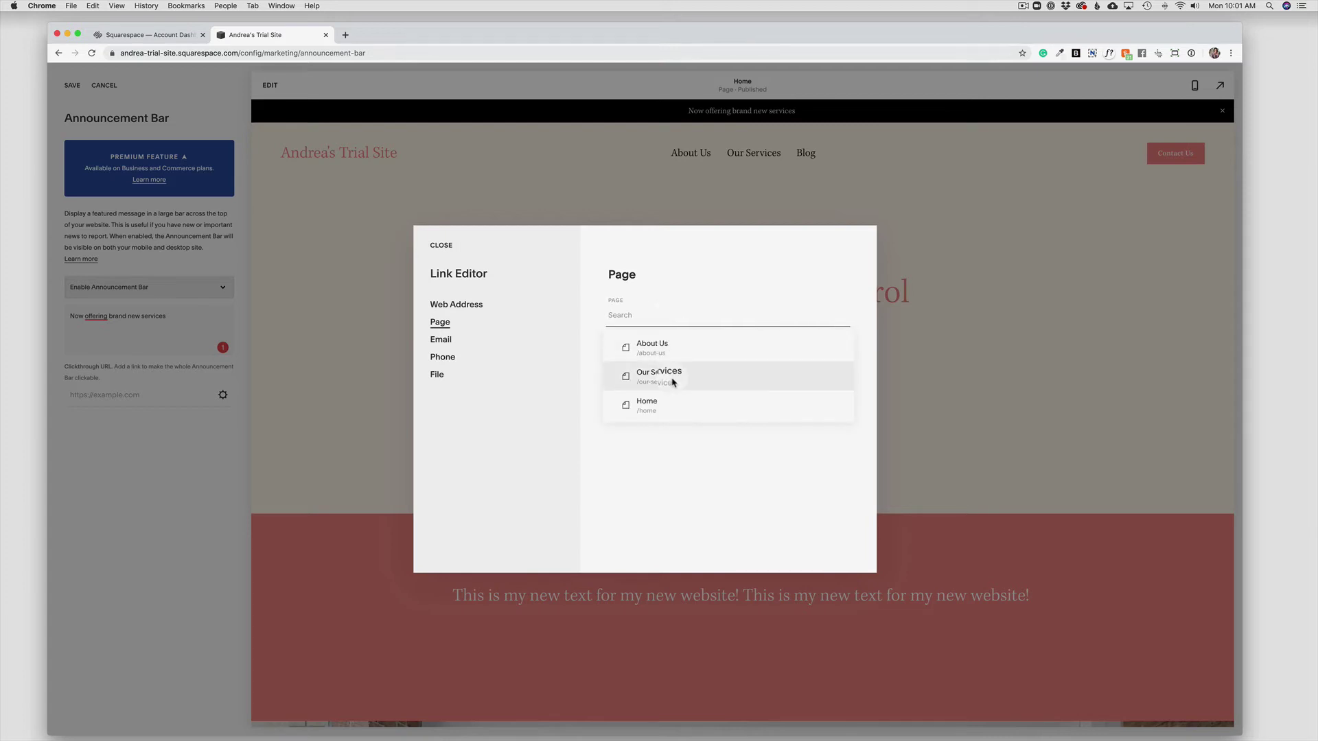
left_click(671, 379)
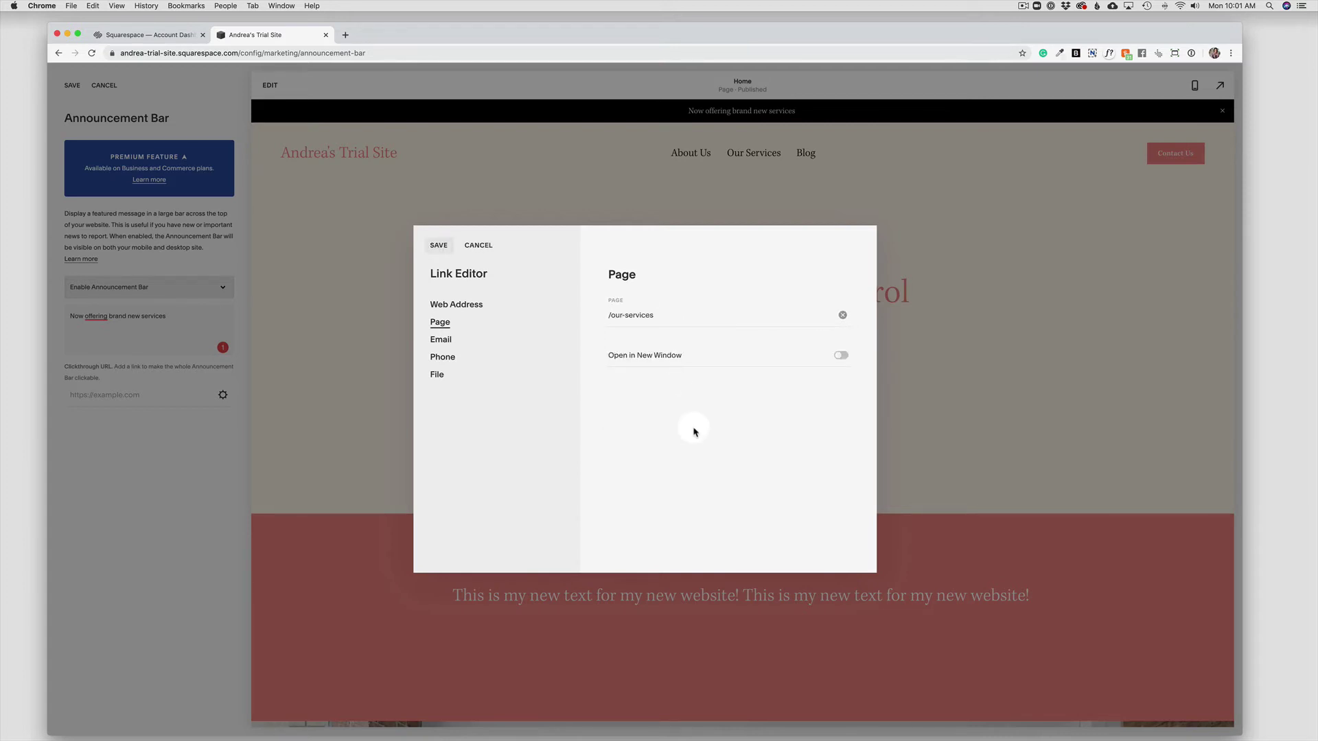
left_click(437, 245)
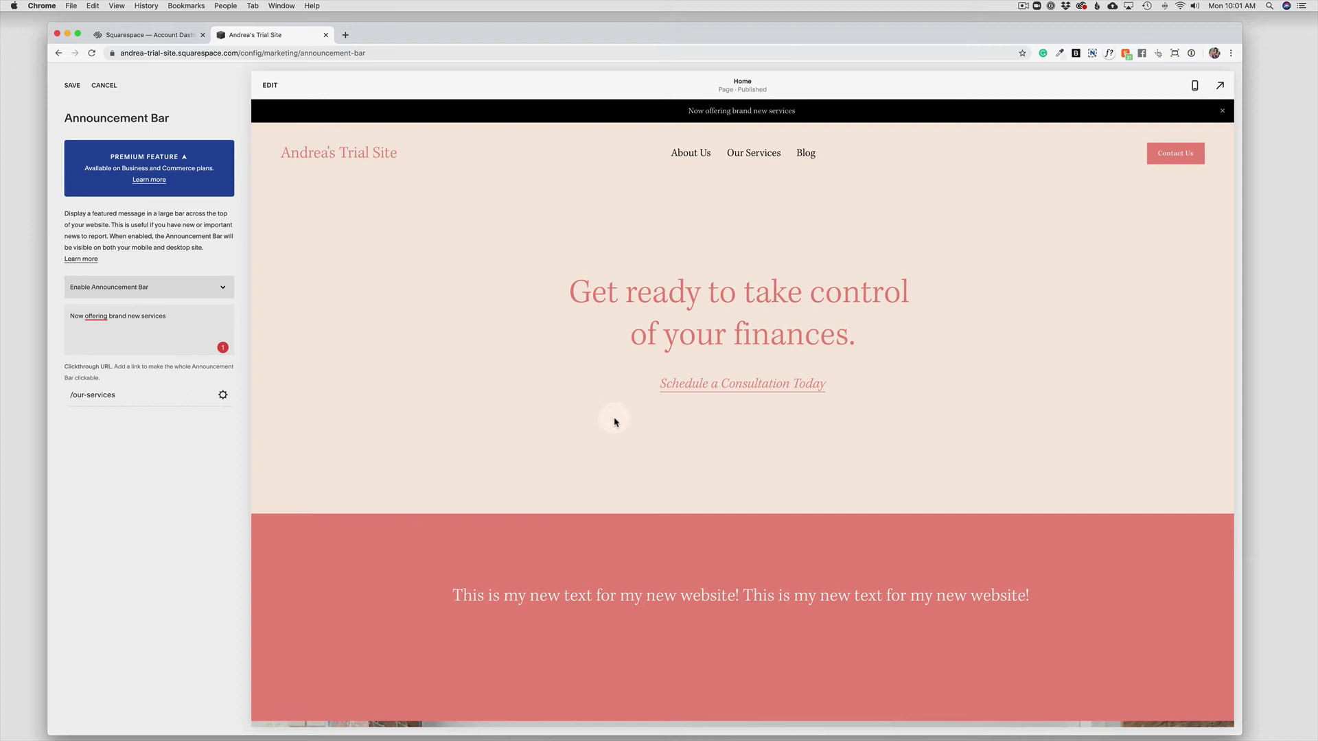
left_click(601, 137)
left_click(538, 156)
left_click(133, 326)
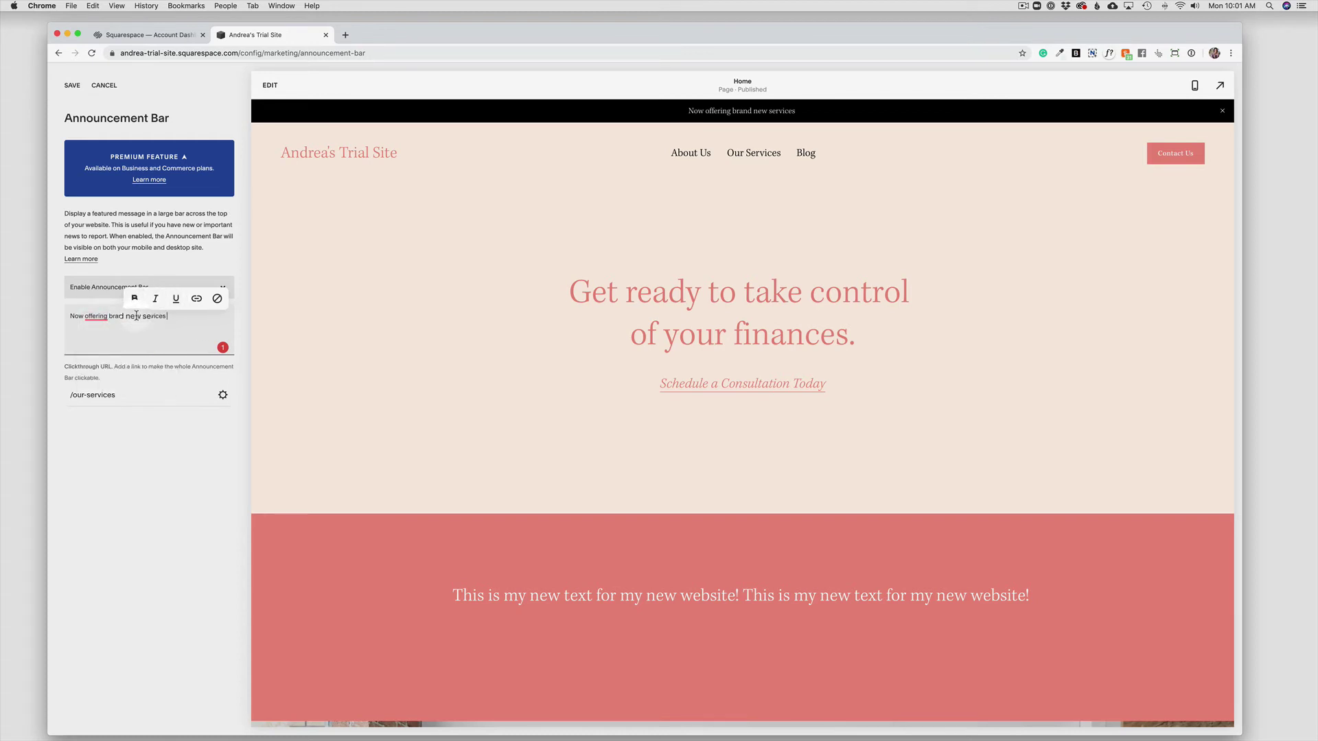
- Link the words 'brand new services' in the message to the Our Services page
left_click(223, 396)
left_click_drag(167, 316, 109, 317)
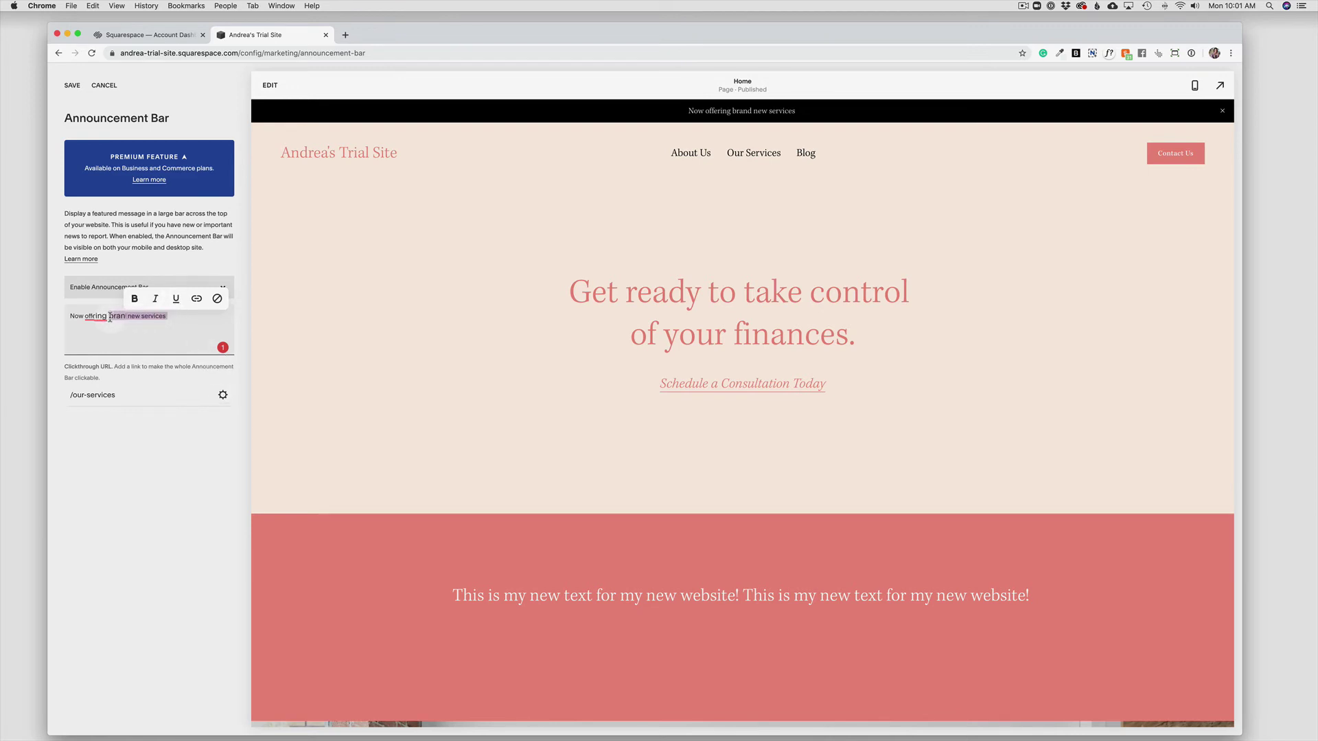
left_click(196, 300)
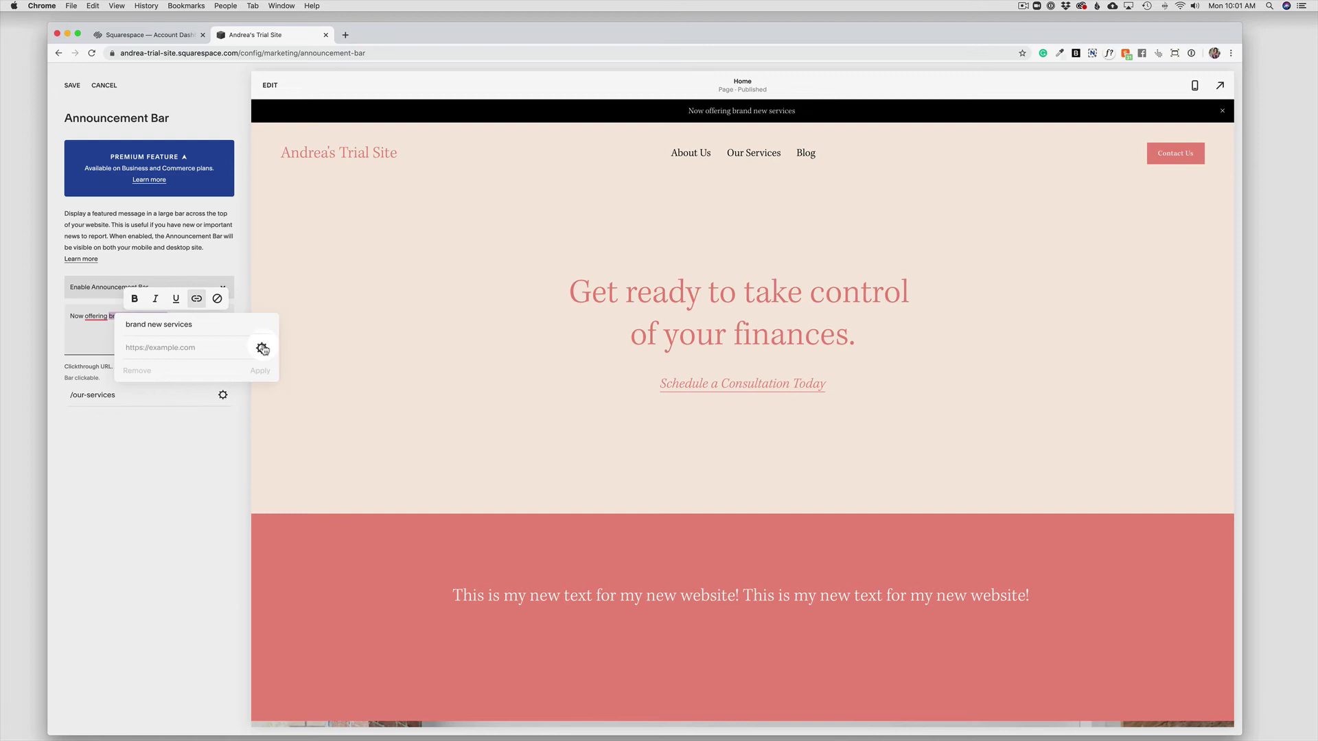
left_click(262, 348)
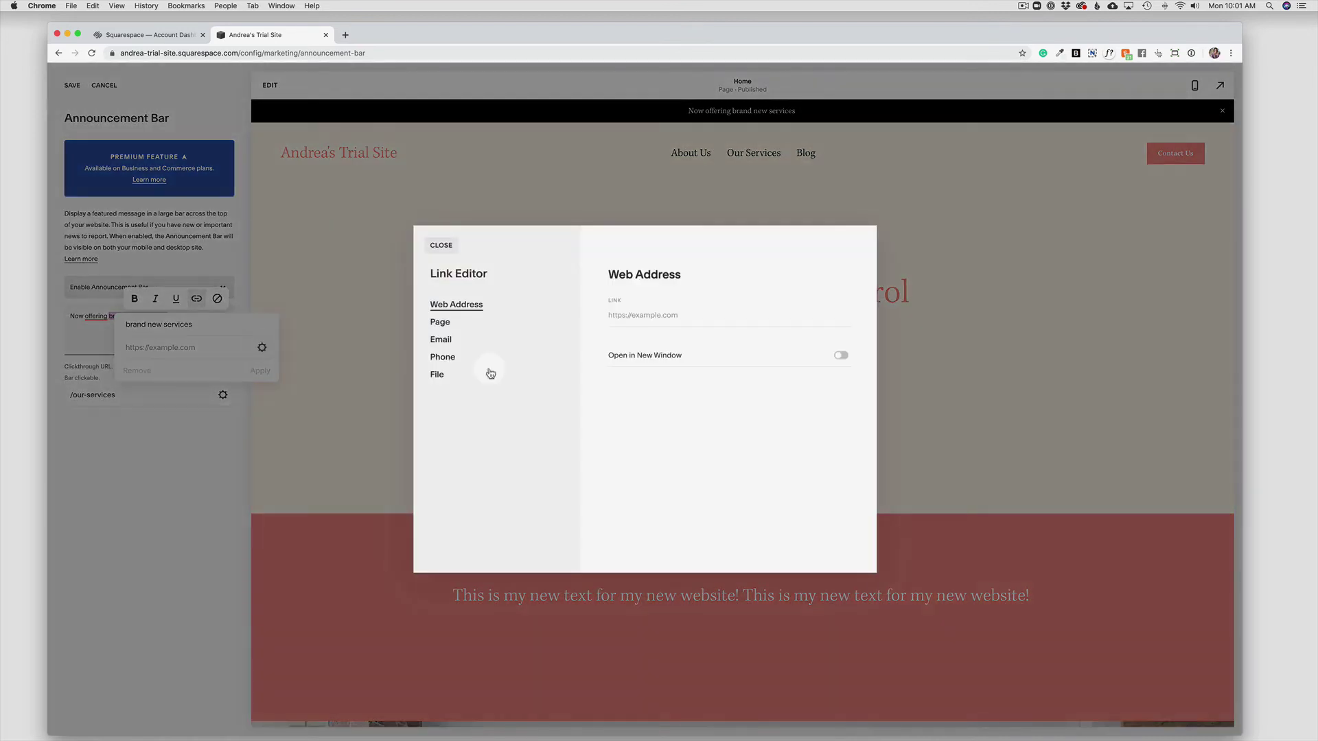
left_click(440, 322)
left_click(611, 315)
type("ou")
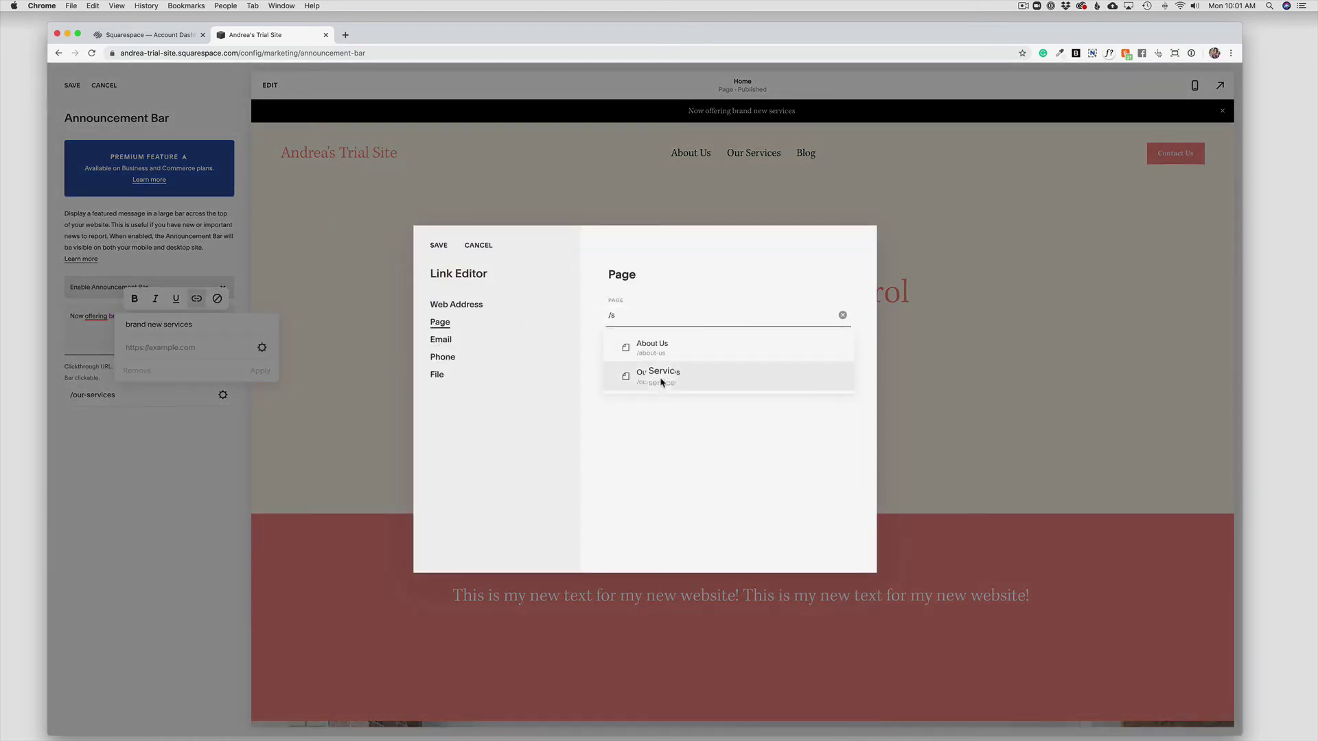
left_click(662, 376)
left_click(438, 246)
left_click(258, 371)
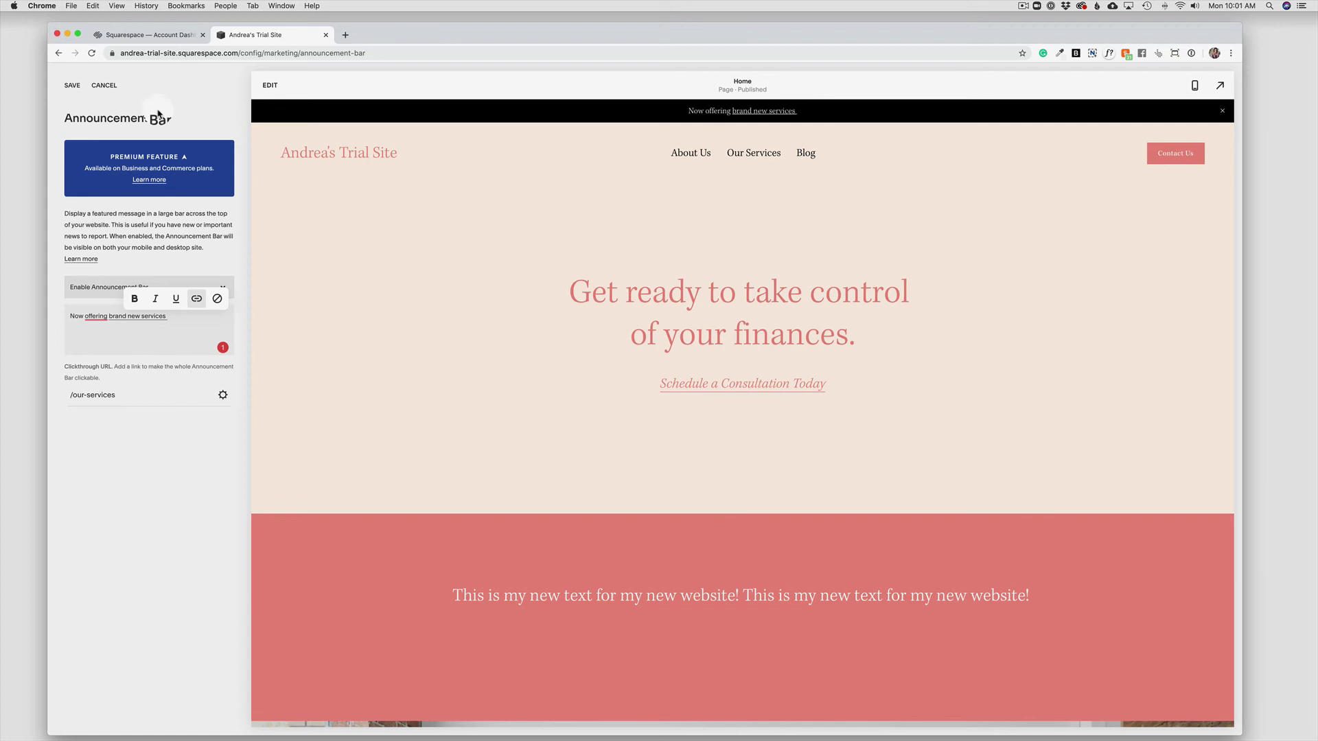
- Save the enabled announcement bar, then close it in the site preview
left_click(72, 85)
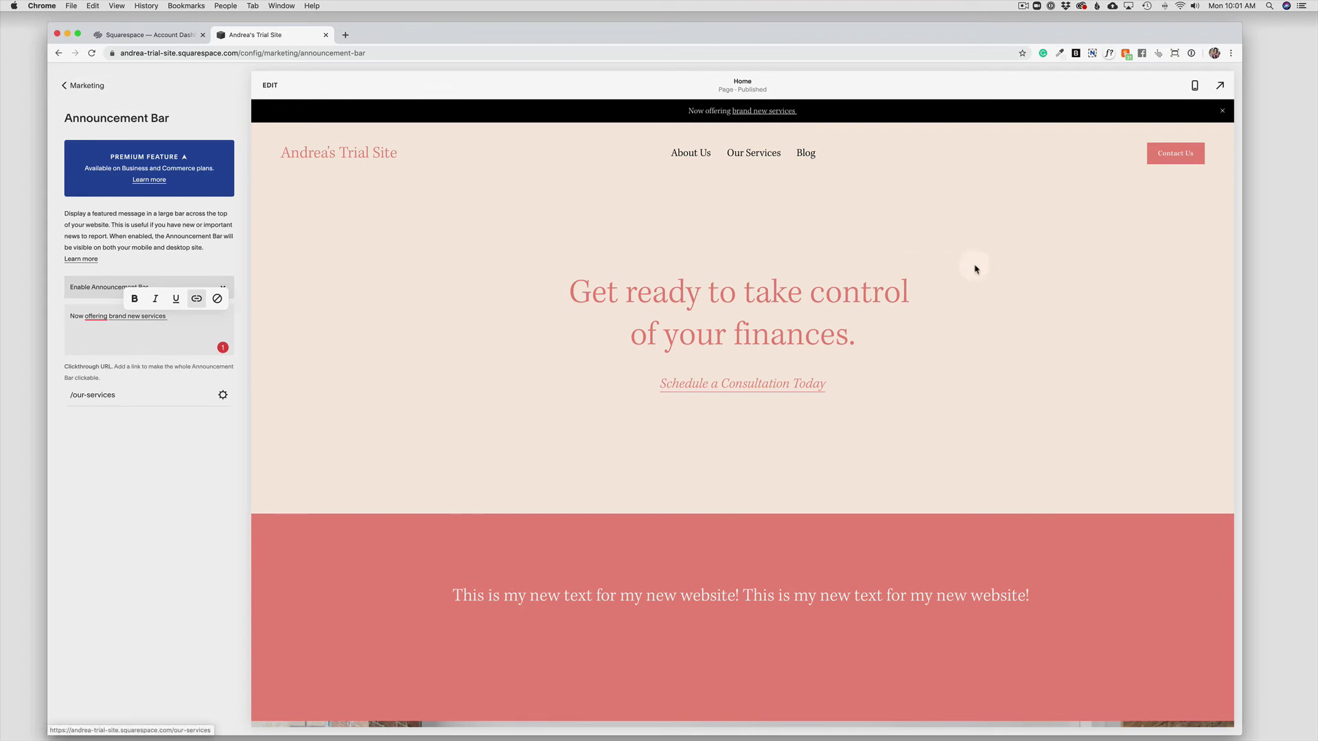
left_click(1222, 112)
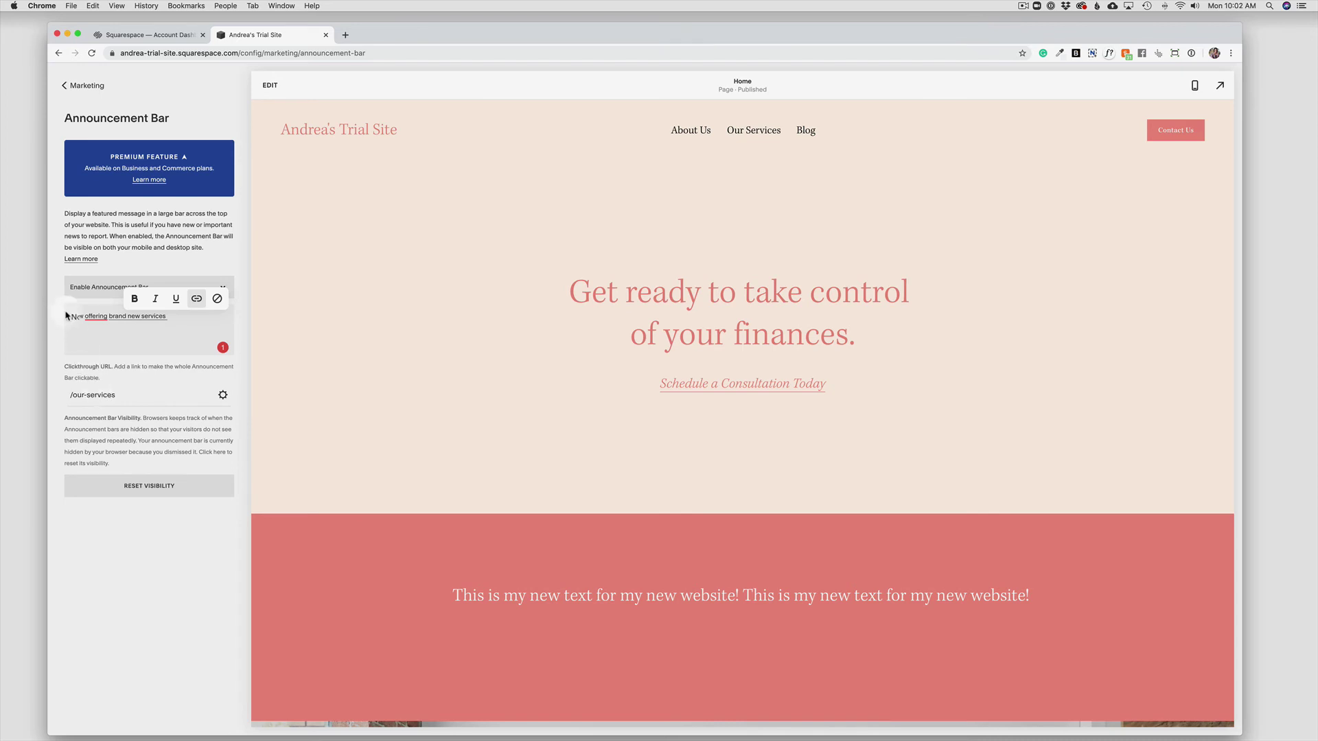
- Set the bar to Disable Announcement Bar and save the change
left_click(83, 289)
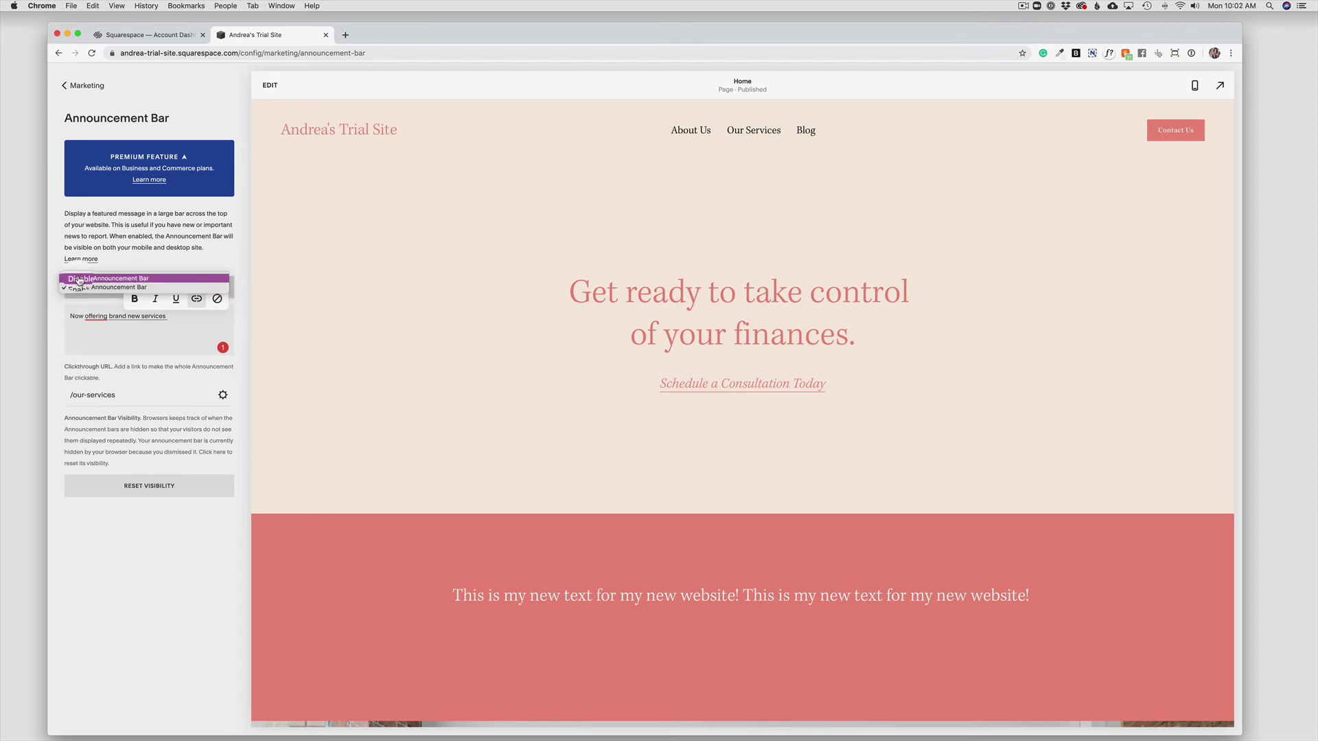
left_click(80, 278)
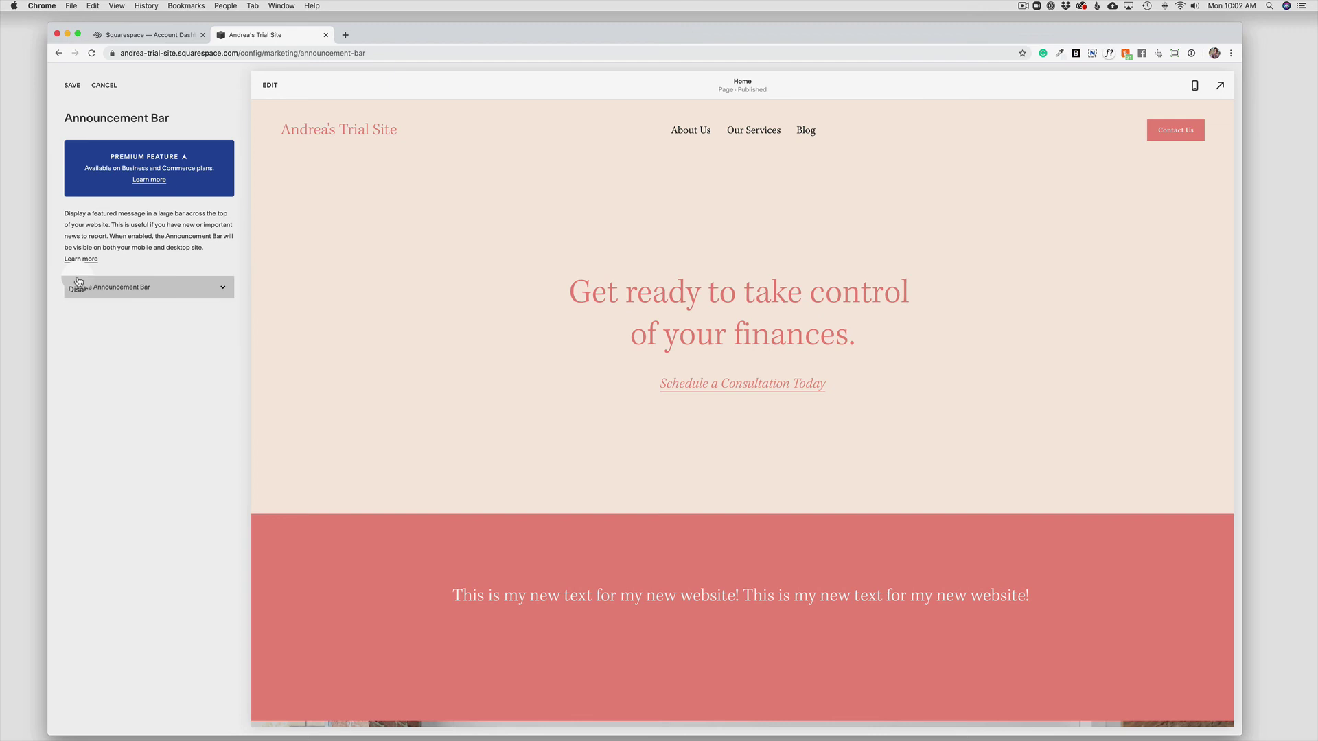
left_click(72, 86)
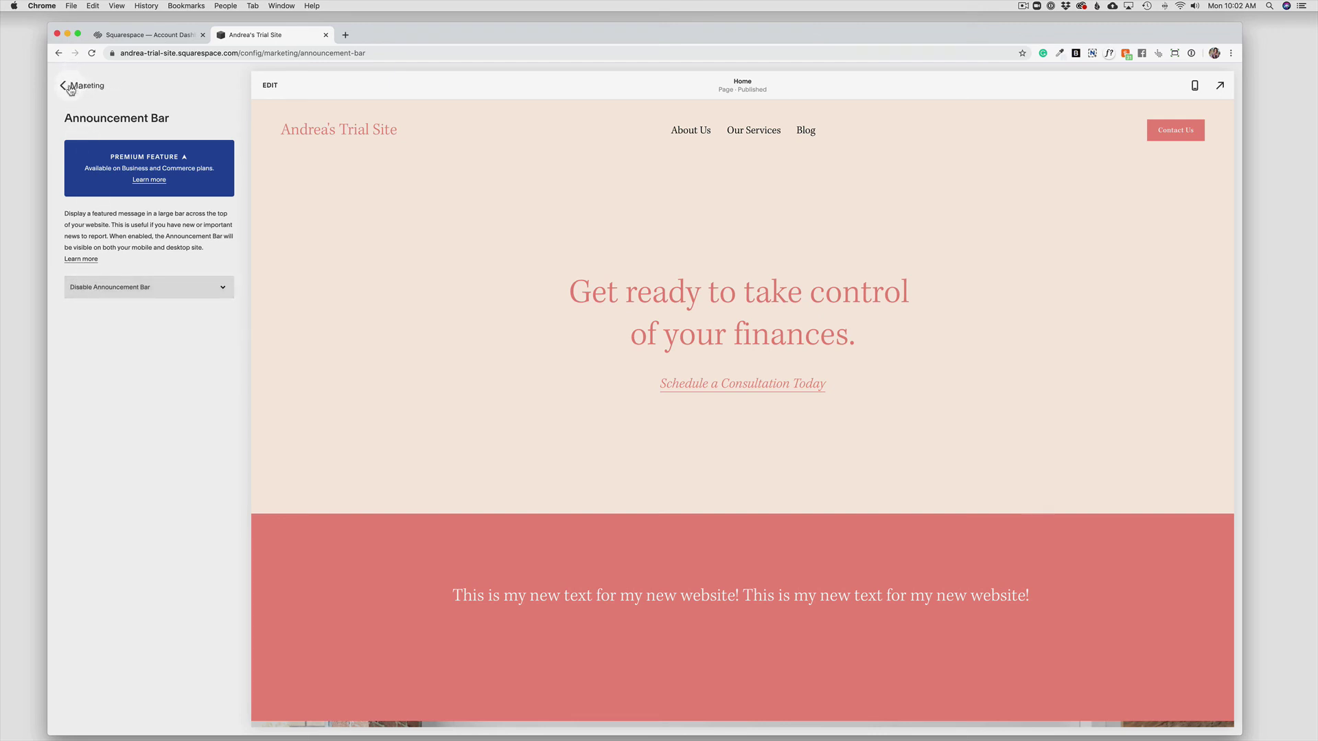